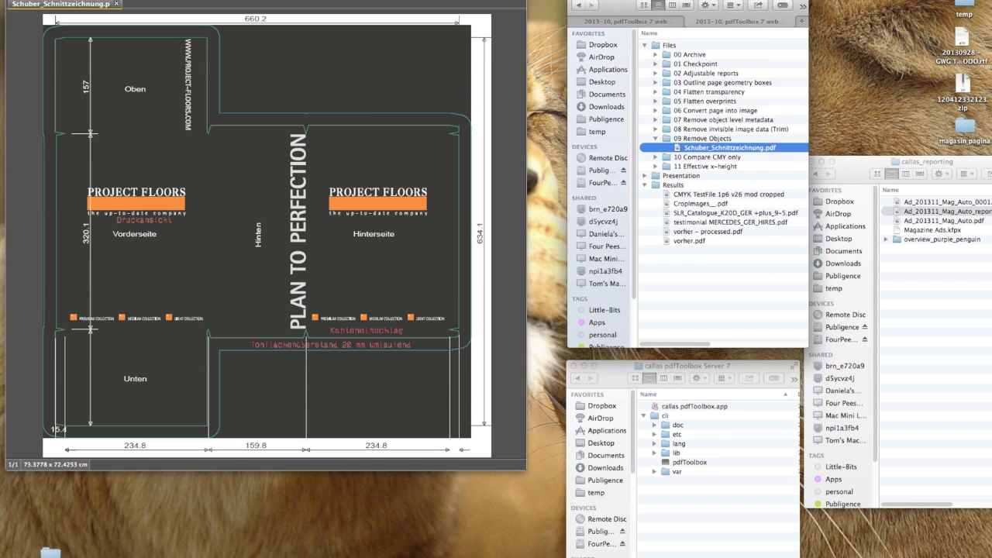
- Display the preflight profiles and open the Spot colors action from the Colors group for the box drawing
{"action": "left_click", "coordinate": [217, 1]}
{"action": "left_click", "coordinate": [213, 0]}
{"action": "mouse_move", "coordinate": [185, 0]}
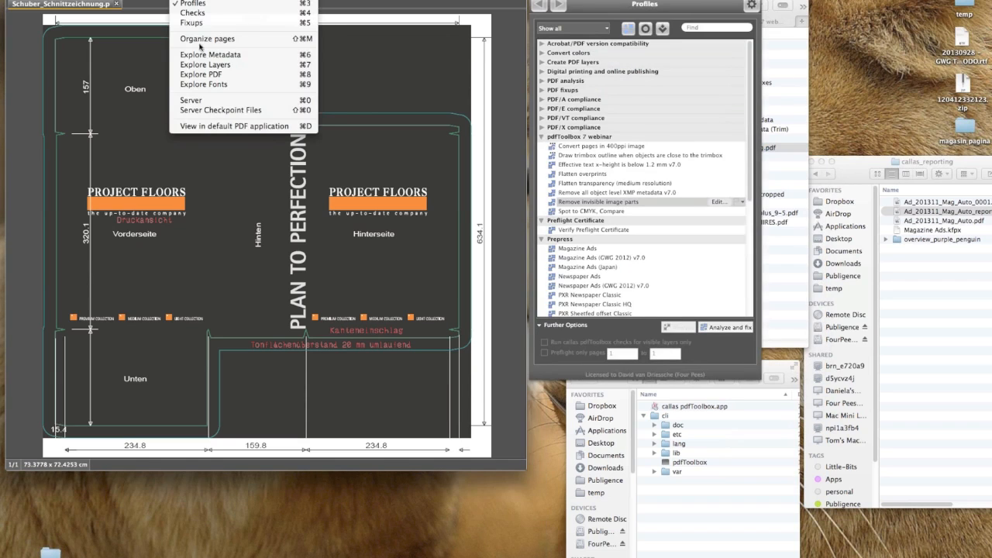
{"action": "left_click", "coordinate": [199, 0]}
{"action": "left_click", "coordinate": [452, 28]}
{"action": "left_click", "coordinate": [461, 124]}
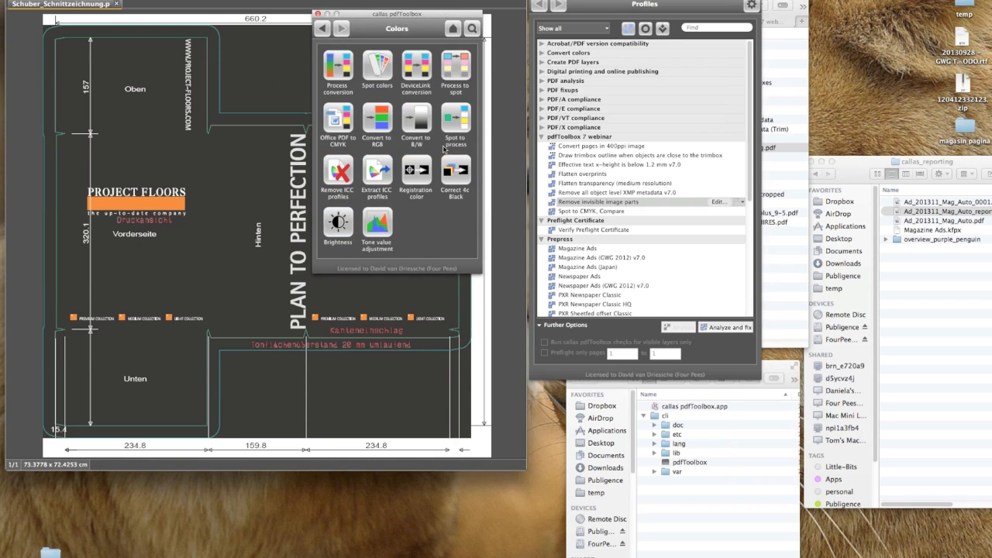
{"action": "left_click", "coordinate": [386, 77]}
{"action": "left_click_drag", "start_coordinate": [439, 16], "coordinate": [653, 1]}
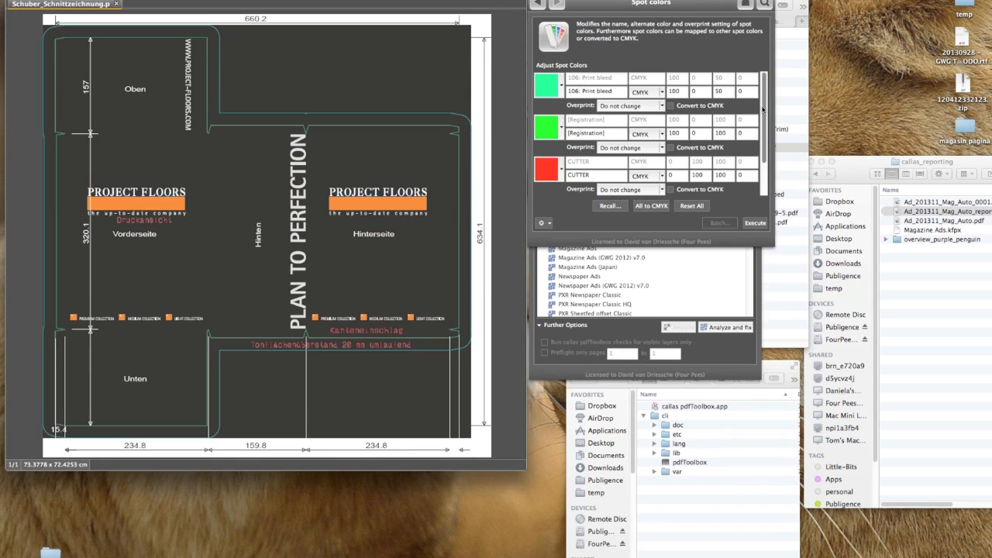
- Review the spot colors in the drawing, copy the name "106: Print bleed" and leave the Spot colors action
{"action": "scroll", "coordinate": [764, 134], "scroll_direction": "down", "scroll_amount": 1}
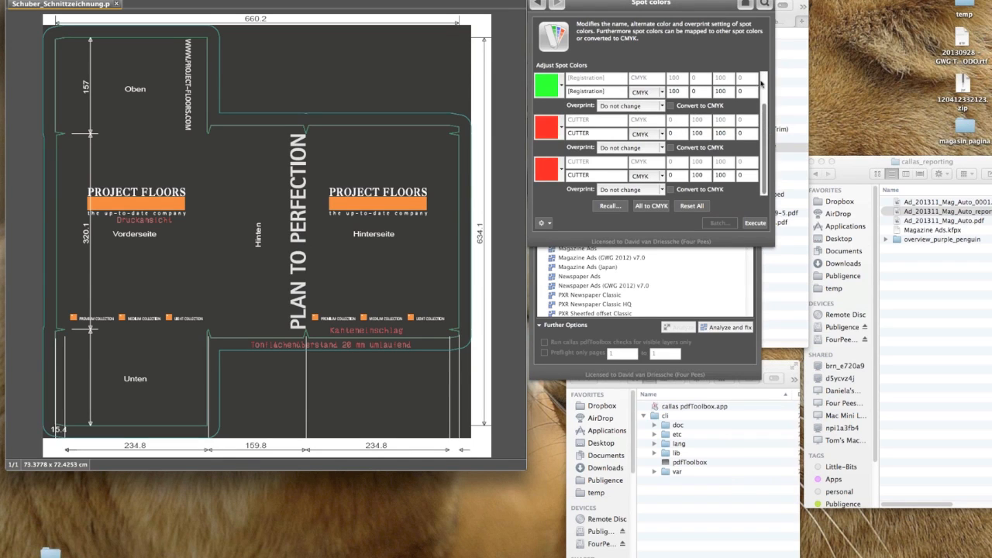
{"action": "scroll", "coordinate": [762, 82], "scroll_direction": "up", "scroll_amount": 1}
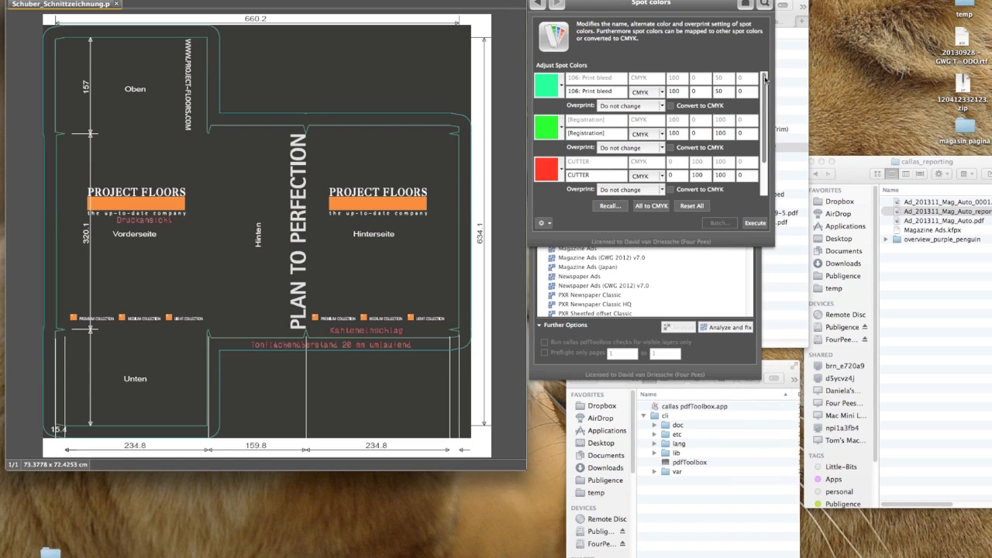
{"action": "scroll", "coordinate": [764, 85], "scroll_direction": "down", "scroll_amount": 1}
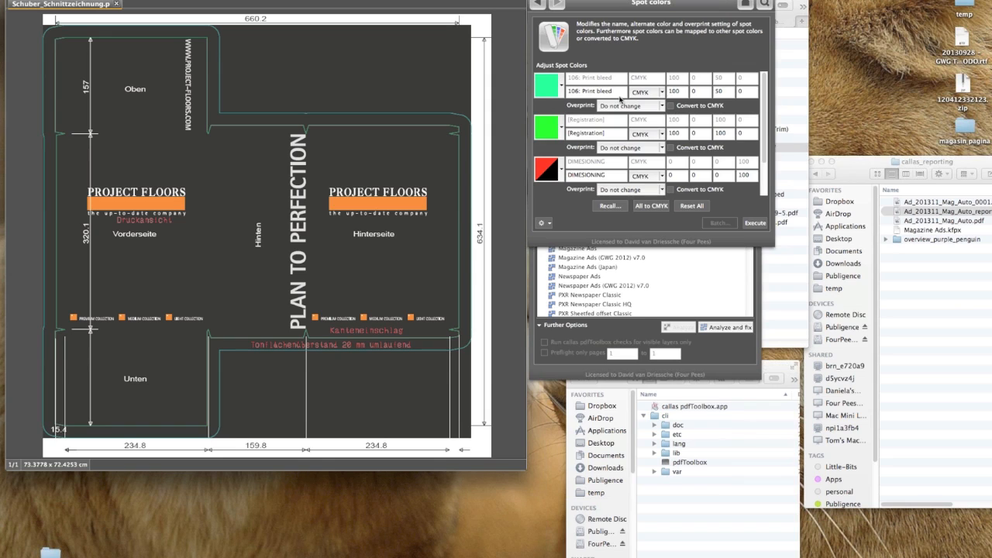
{"action": "left_click_drag", "start_coordinate": [617, 92], "coordinate": [519, 88]}
{"action": "key", "text": "super+c"}
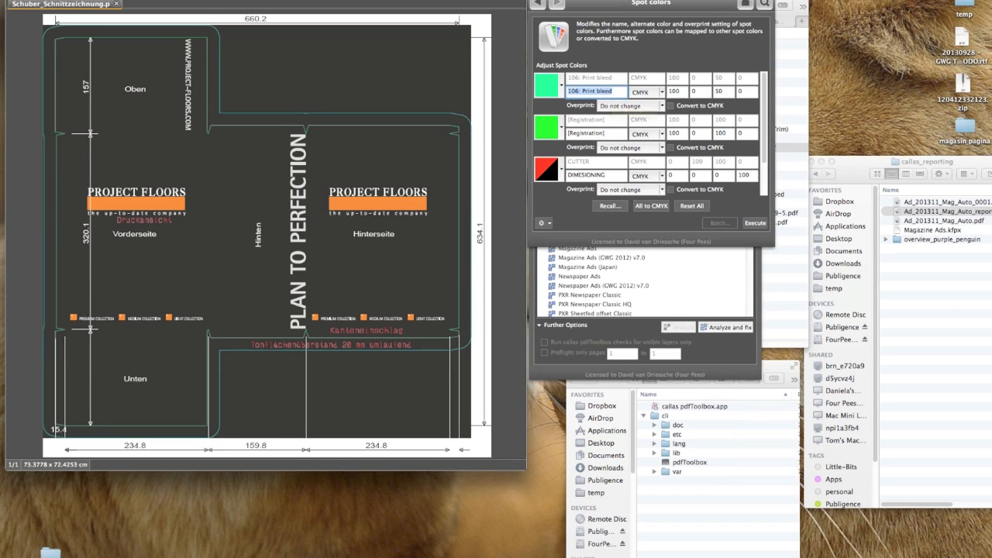
{"action": "key", "text": "Escape"}
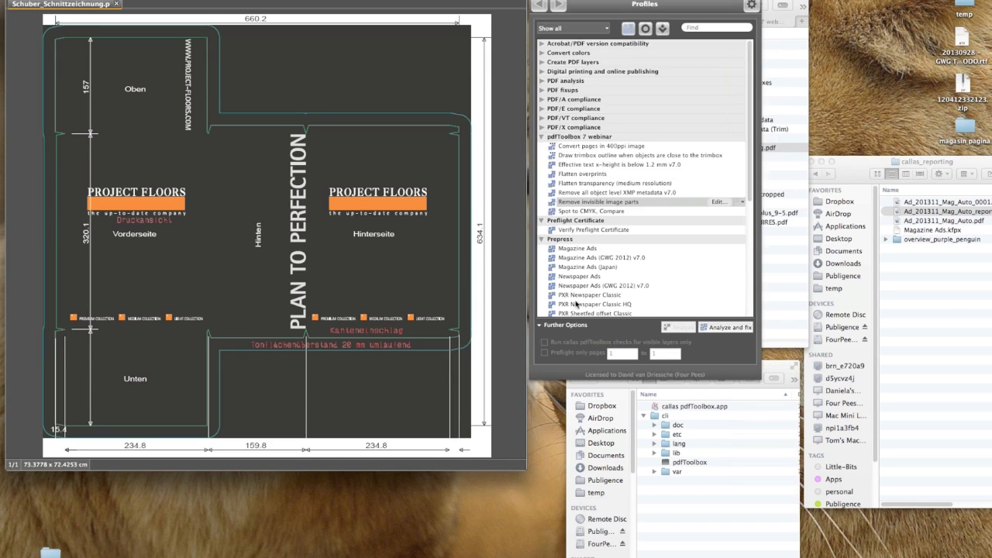
- Switch from profiles to the fixups and filter them by "spot"
{"action": "left_click", "coordinate": [630, 259]}
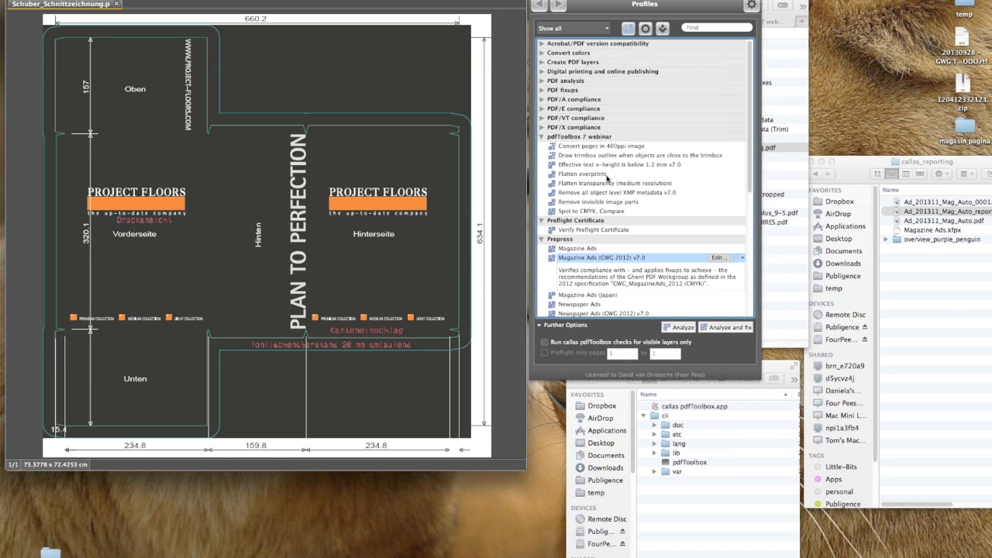
{"action": "left_click", "coordinate": [647, 29]}
{"action": "double_click", "coordinate": [698, 29]}
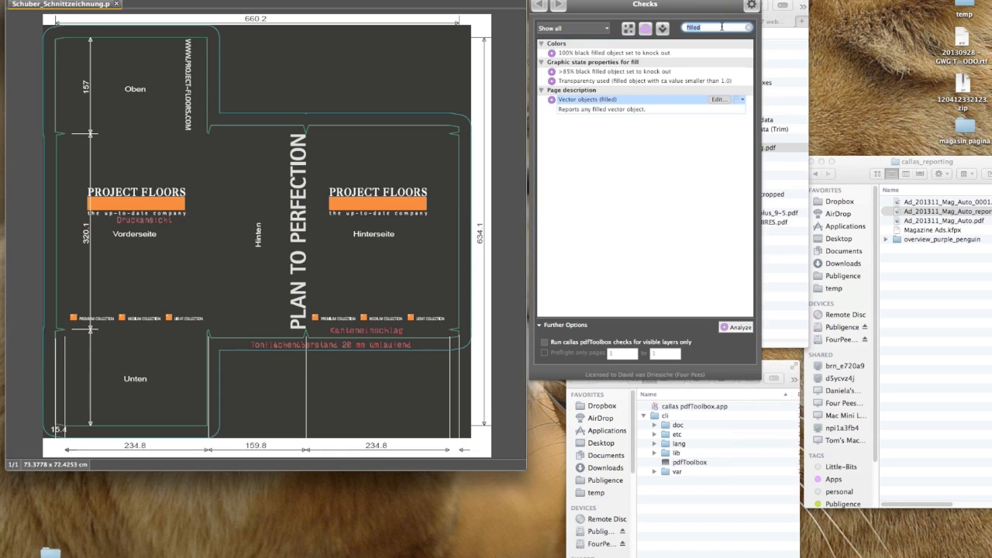
{"action": "left_click", "coordinate": [663, 28]}
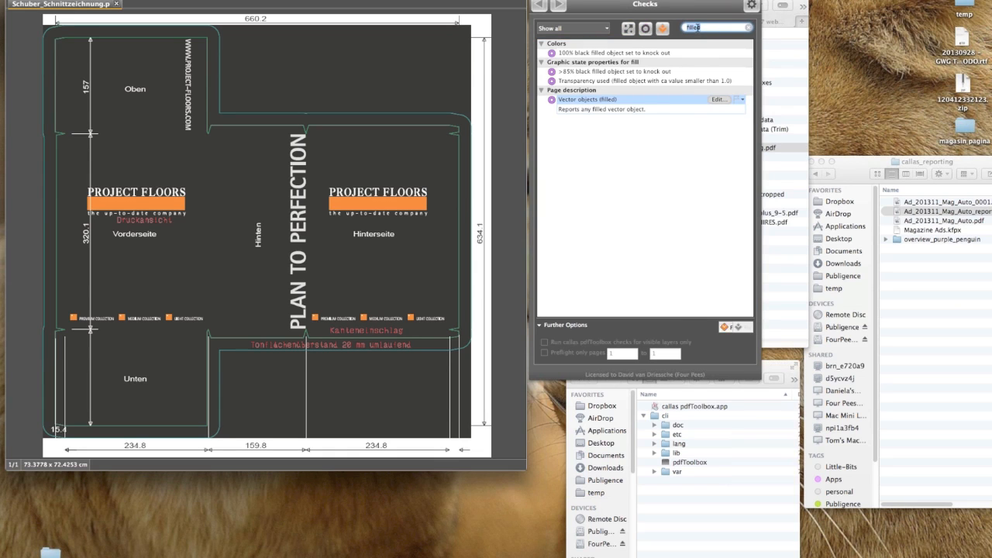
{"action": "type", "text": "remove"}
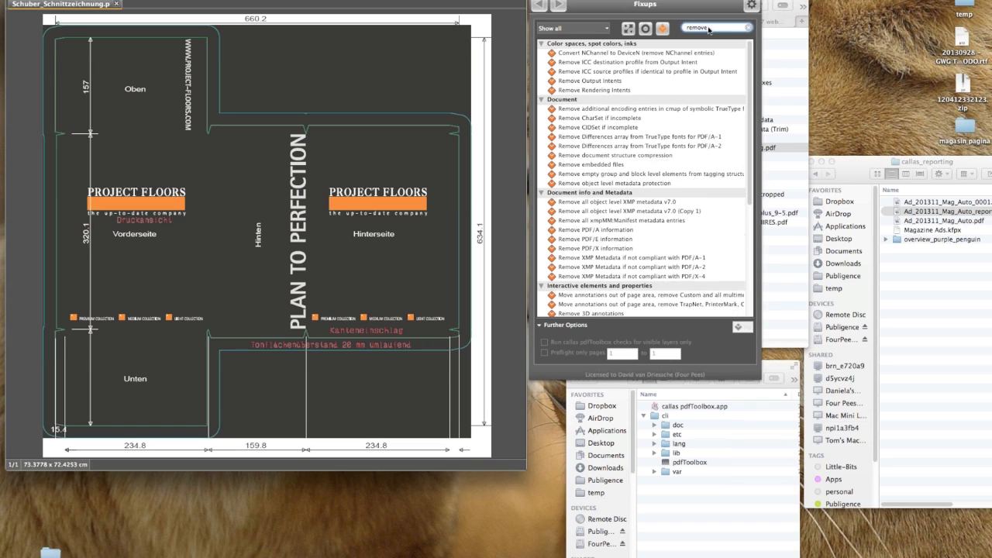
{"action": "double_click", "coordinate": [702, 27]}
{"action": "type", "text": "spot"}
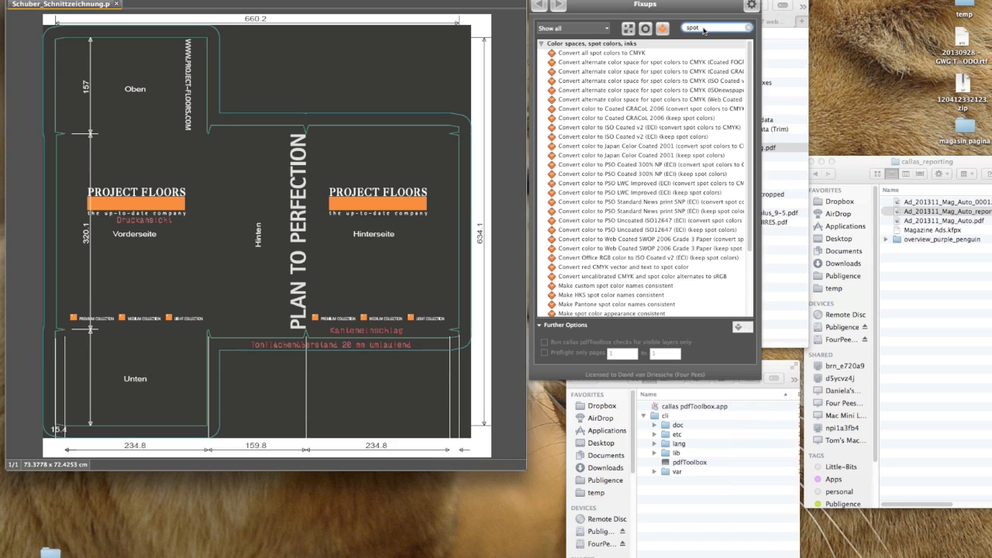
{"action": "scroll", "coordinate": [593, 220], "scroll_direction": "down", "scroll_amount": 3}
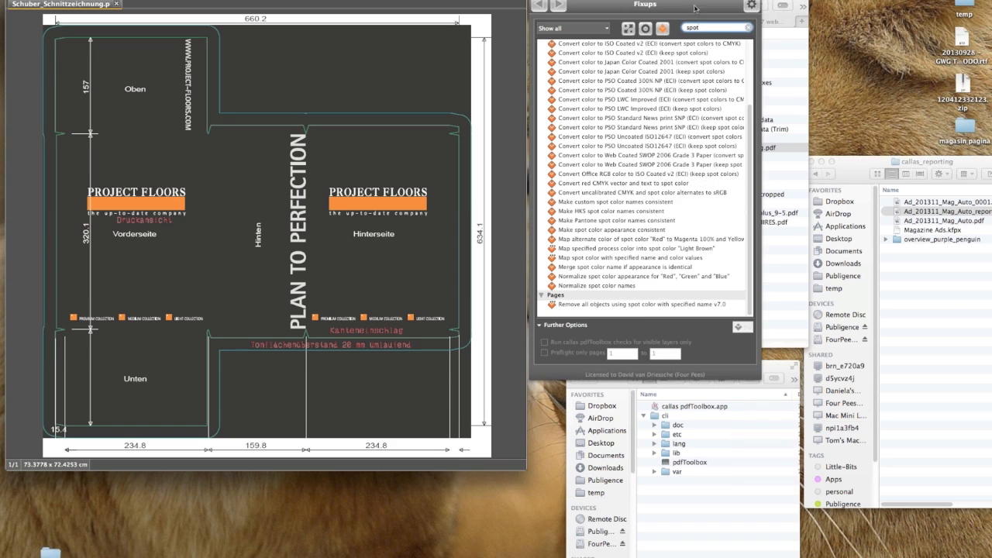
- Inspect the definition of the fixup "Remove all objects using spot color with specified name v7.0" without changing it
{"action": "left_click", "coordinate": [640, 305]}
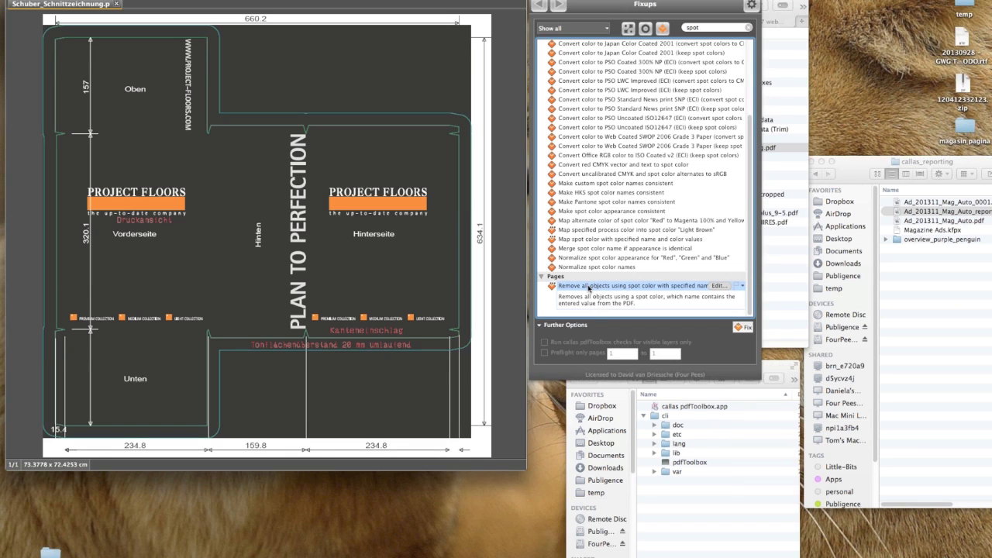
{"action": "left_click", "coordinate": [719, 286]}
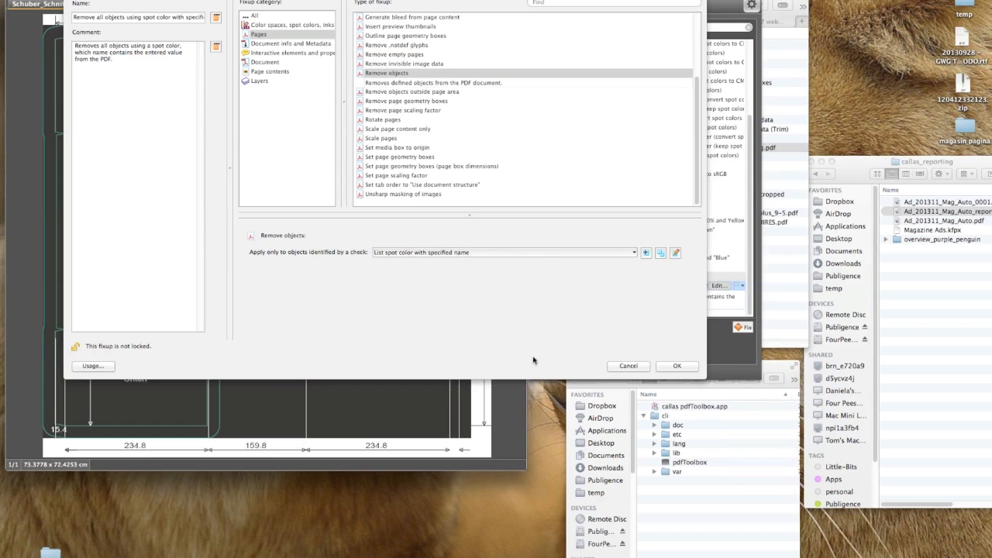
{"action": "left_click", "coordinate": [629, 366]}
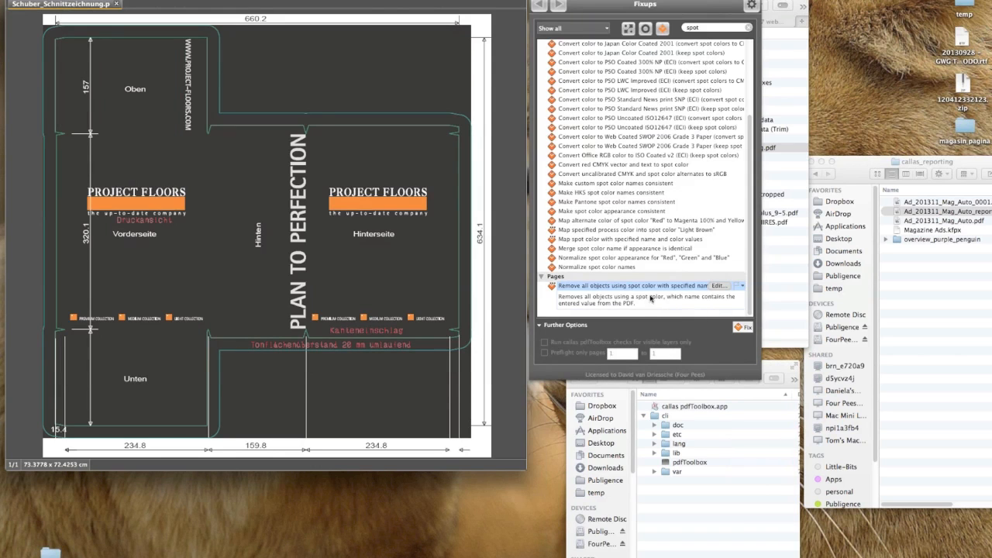
- Run the fixup that removes all objects using a specified spot color, with the spot color name "106: Print bleed"
{"action": "left_click", "coordinate": [632, 287]}
{"action": "left_click", "coordinate": [739, 329]}
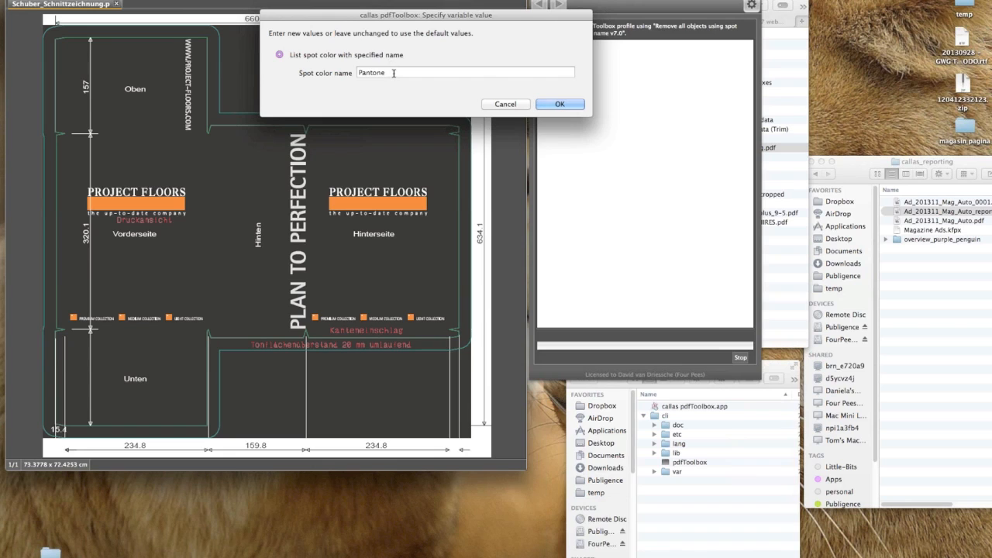
{"action": "left_click", "coordinate": [394, 72]}
{"action": "key", "text": "super+v"}
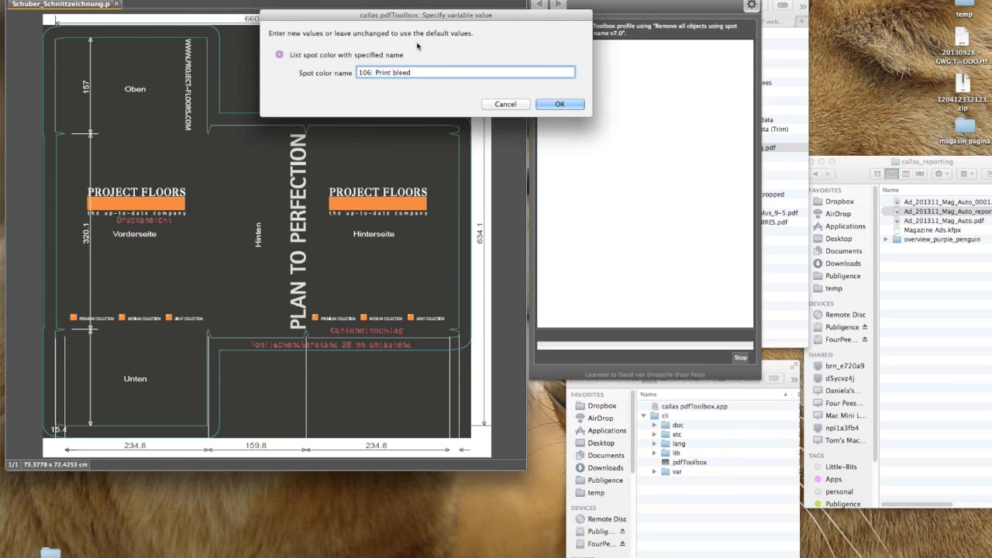
{"action": "left_click", "coordinate": [560, 104]}
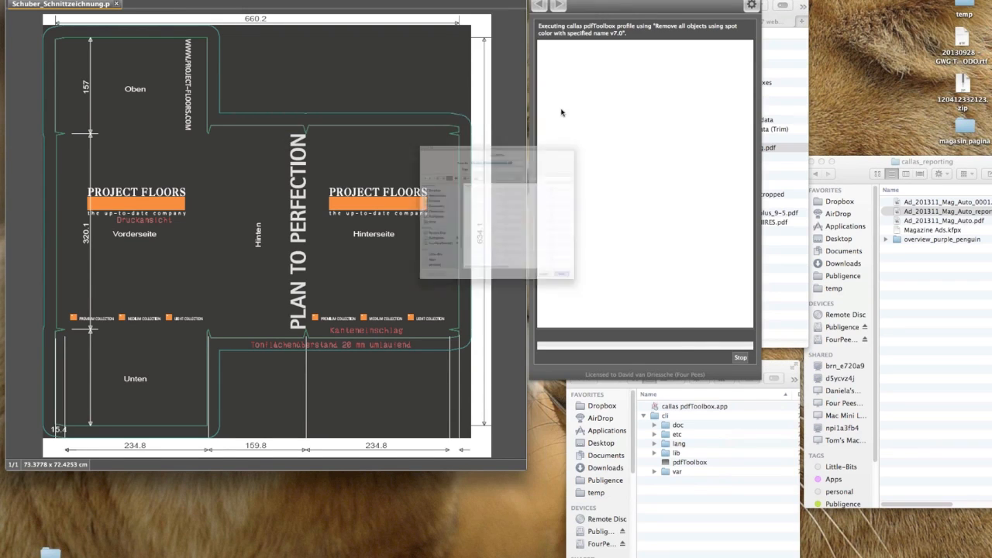
- Save the fixed PDF as Schuber_Schnittzeichnung.pdf in the Results folder
{"action": "left_click", "coordinate": [486, 132]}
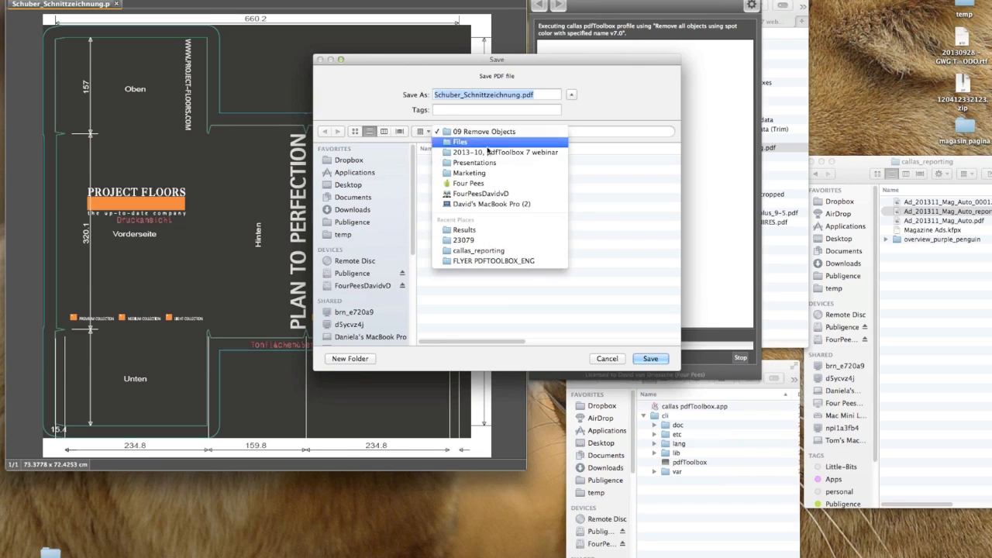
{"action": "left_click", "coordinate": [474, 148]}
{"action": "double_click", "coordinate": [452, 179]}
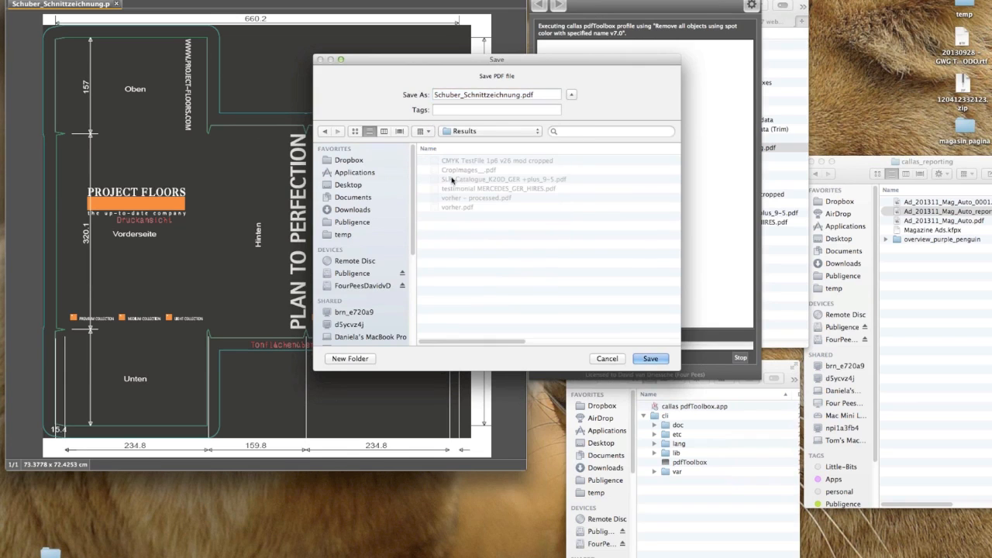
{"action": "left_click", "coordinate": [654, 360]}
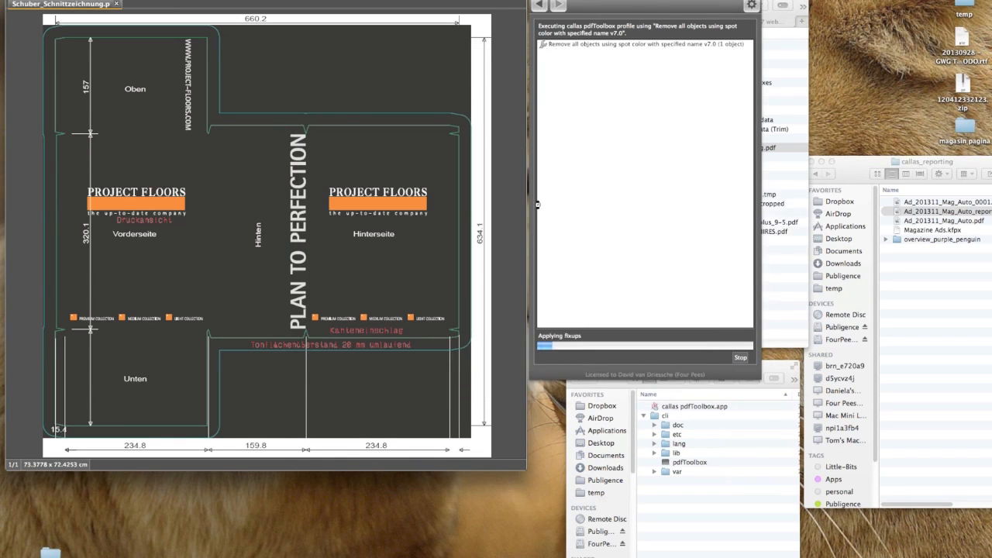